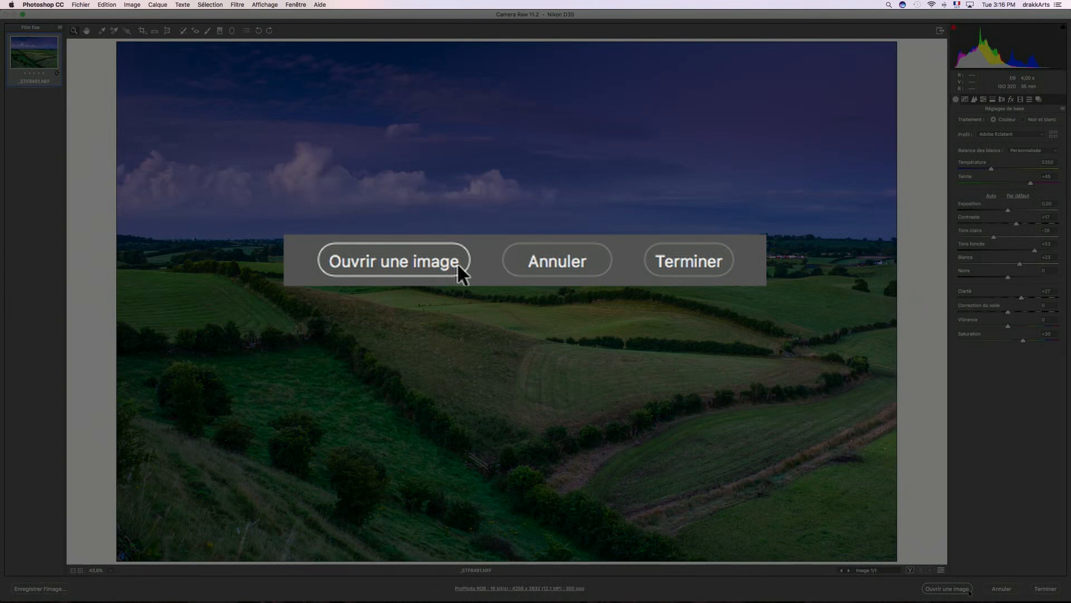
# - Open the raw landscape photo from Camera Raw as a smart object in Photoshop
pyautogui.press('shift')
pyautogui.press('shift')
pyautogui.press('shift')
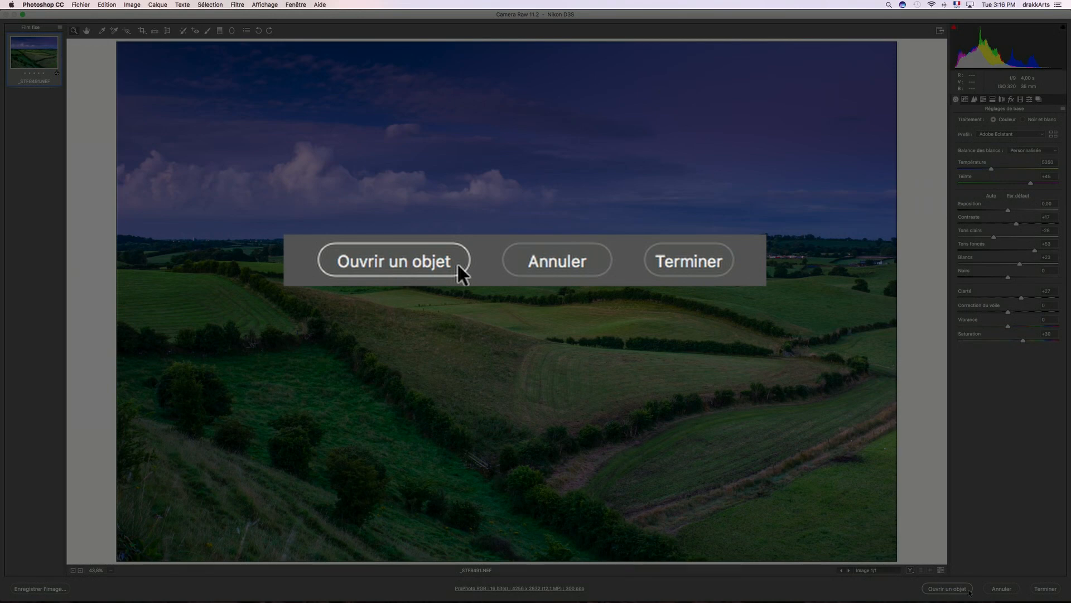
pyautogui.click(969, 590)
pyautogui.write('4')
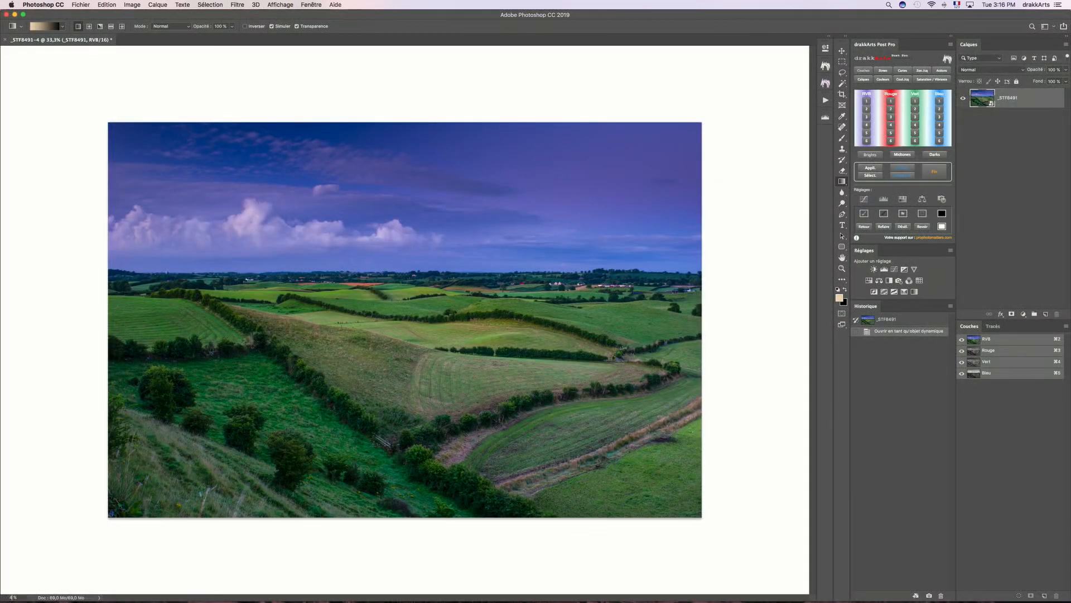
pyautogui.write('3')
pyautogui.press('Return')
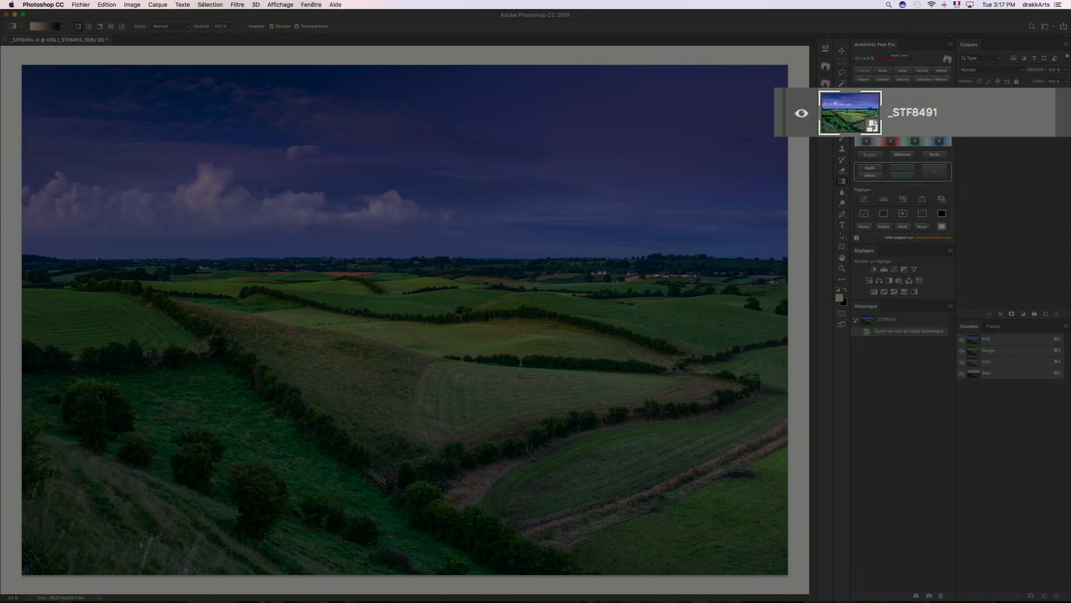
# - Edit the _STF8491 smart object's raw settings to remove chromatic aberration and enable the lens profile correction
pyautogui.click(873, 136)
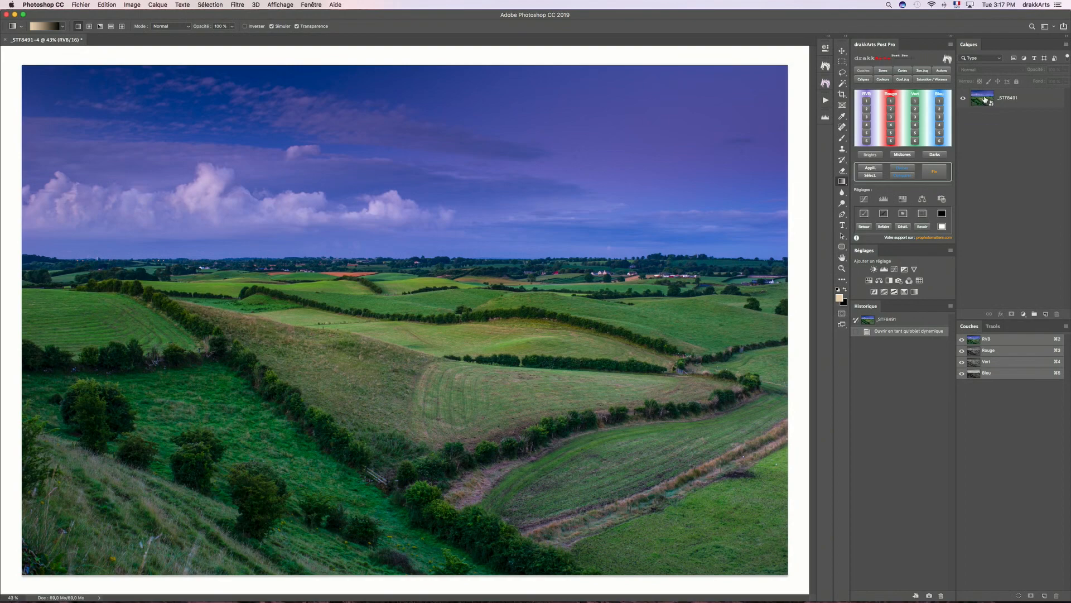
pyautogui.click(985, 99)
pyautogui.doubleClick(985, 98)
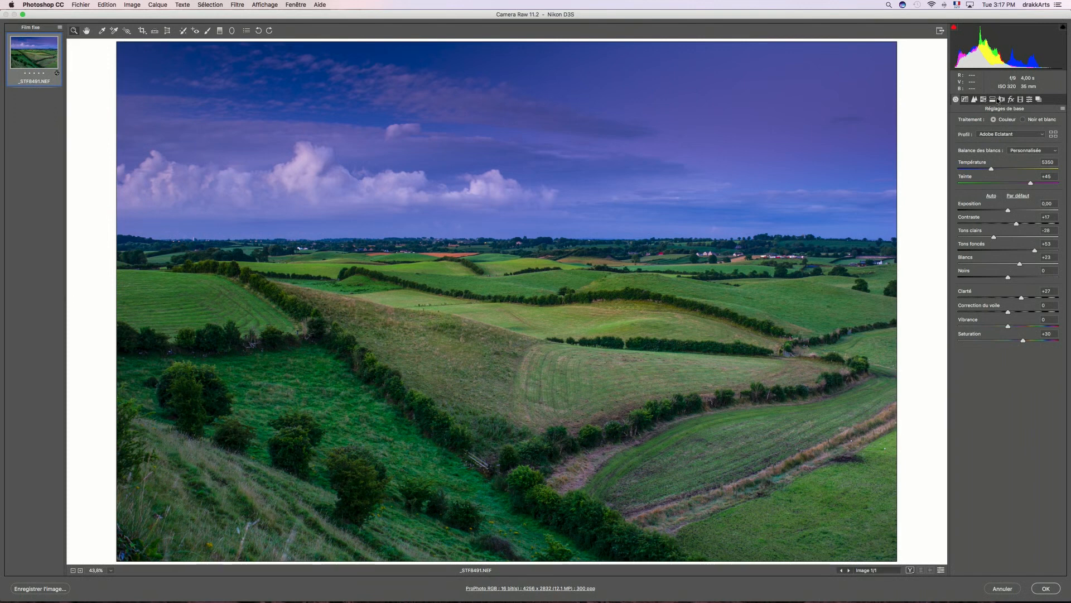
pyautogui.click(1001, 99)
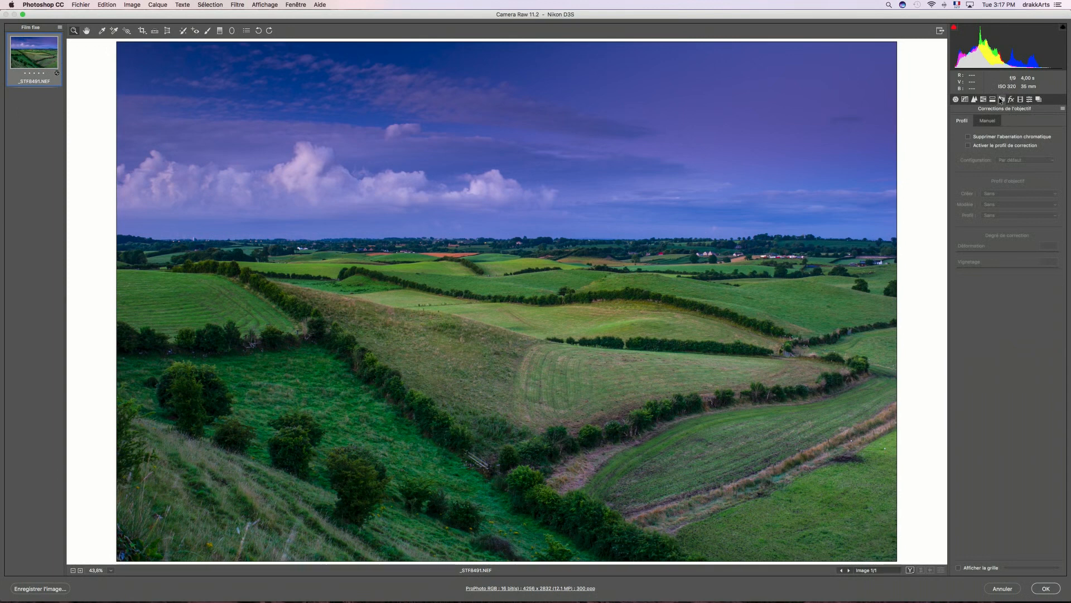
pyautogui.click(969, 137)
pyautogui.click(969, 146)
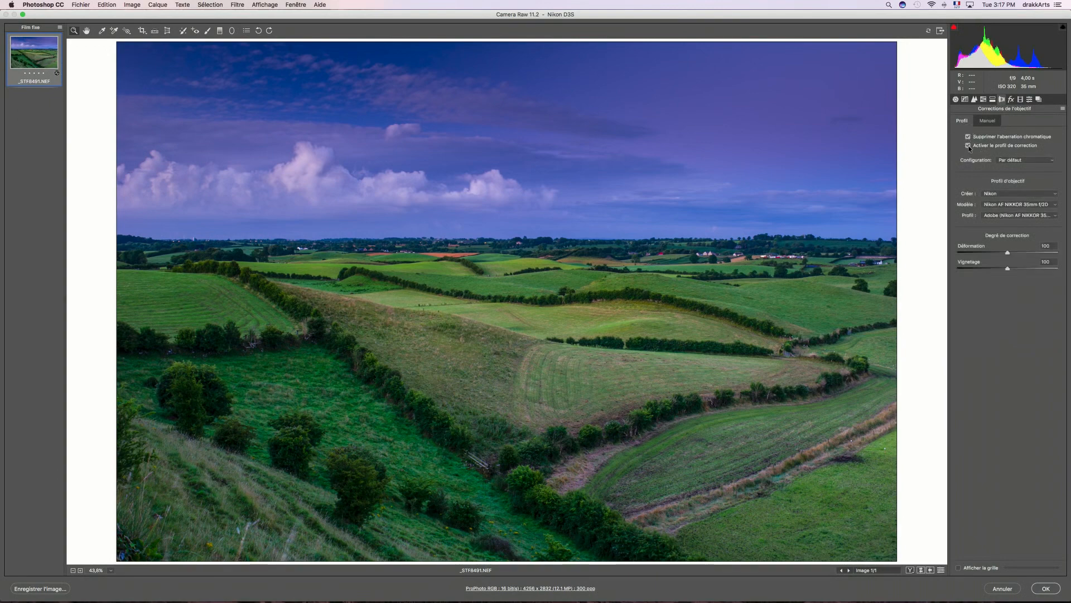
pyautogui.click(1045, 589)
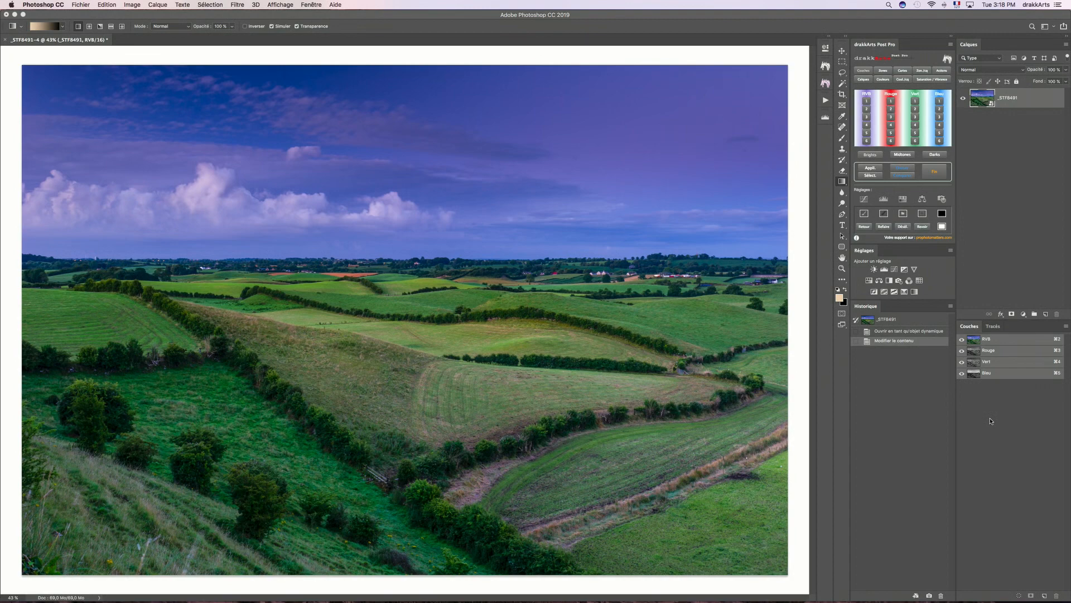
# - Duplicate the _STF8491 smart object layer as a regular layer copy in the same document
pyautogui.click(159, 5)
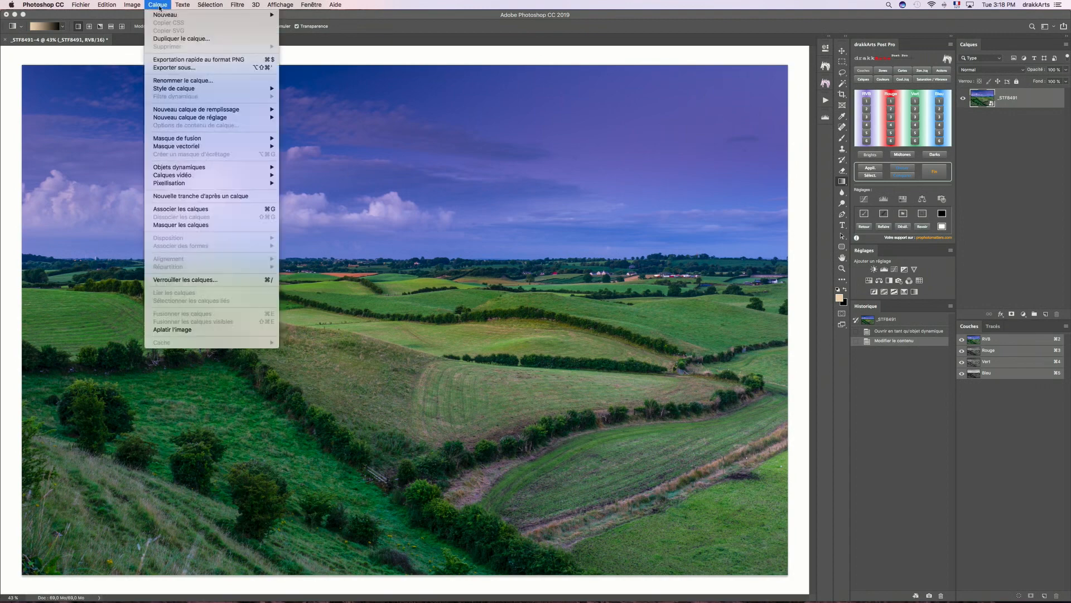
pyautogui.click(219, 38)
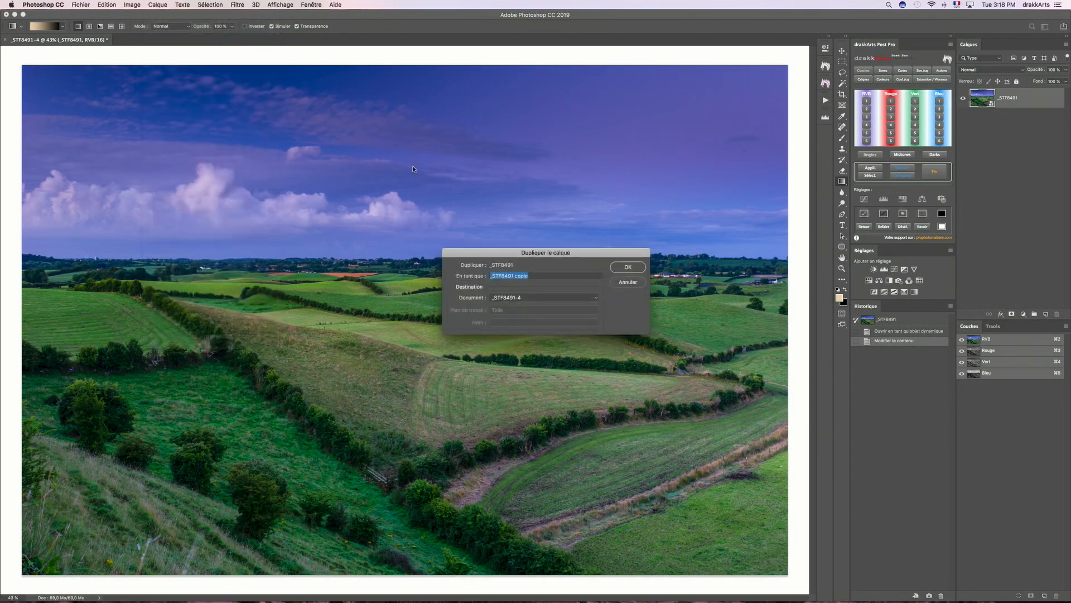
pyautogui.click(627, 268)
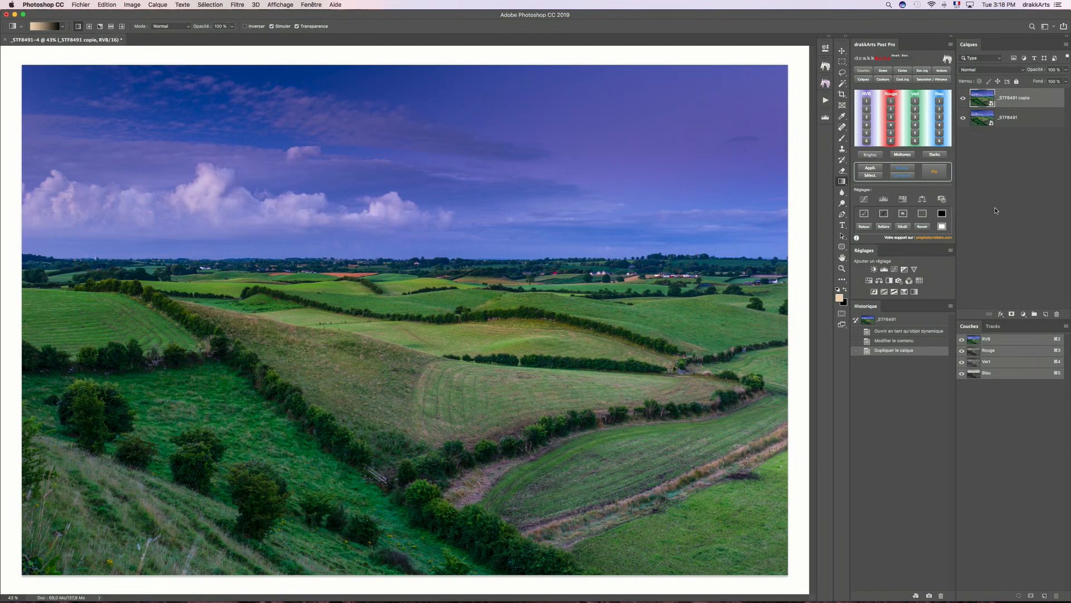
# - Try lowering the raw exposure on the duplicate layer, and revert the history to before the duplication
pyautogui.doubleClick(985, 100)
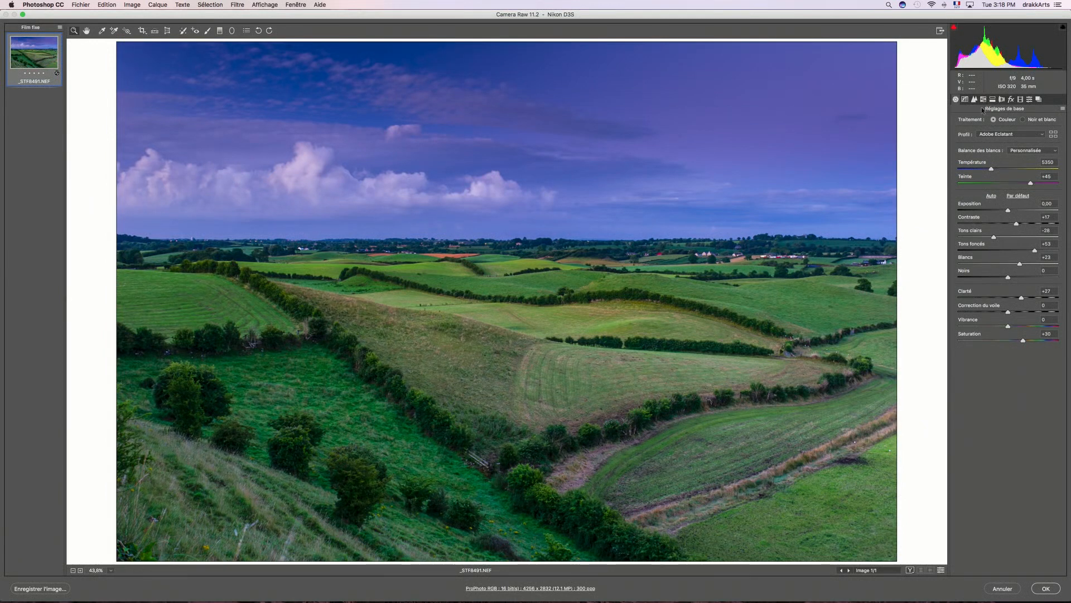
pyautogui.moveTo(1020, 206); pyautogui.dragTo(1016, 205)
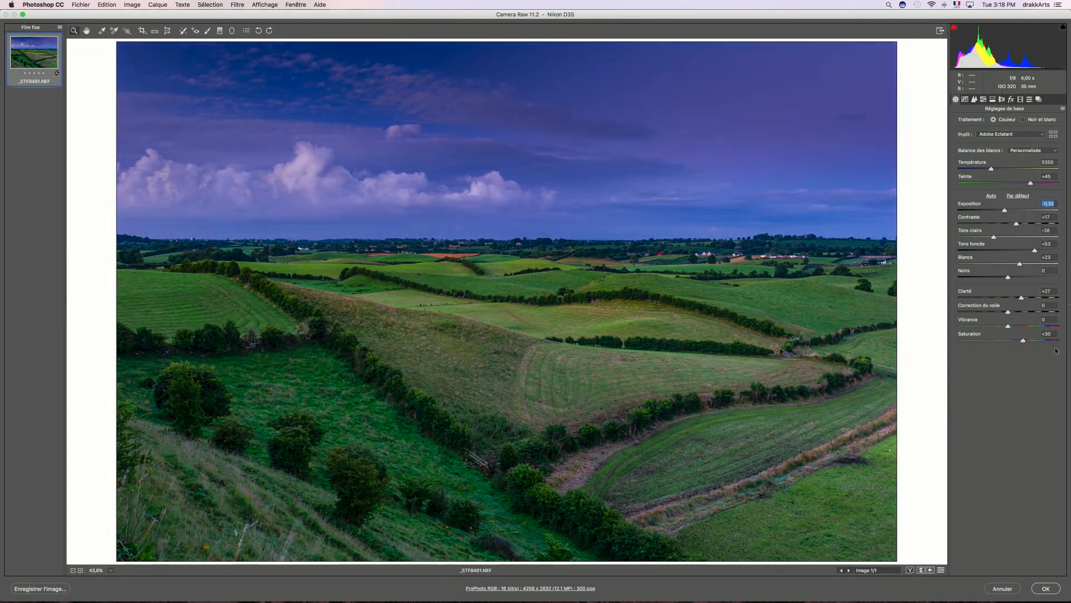
pyautogui.click(1047, 590)
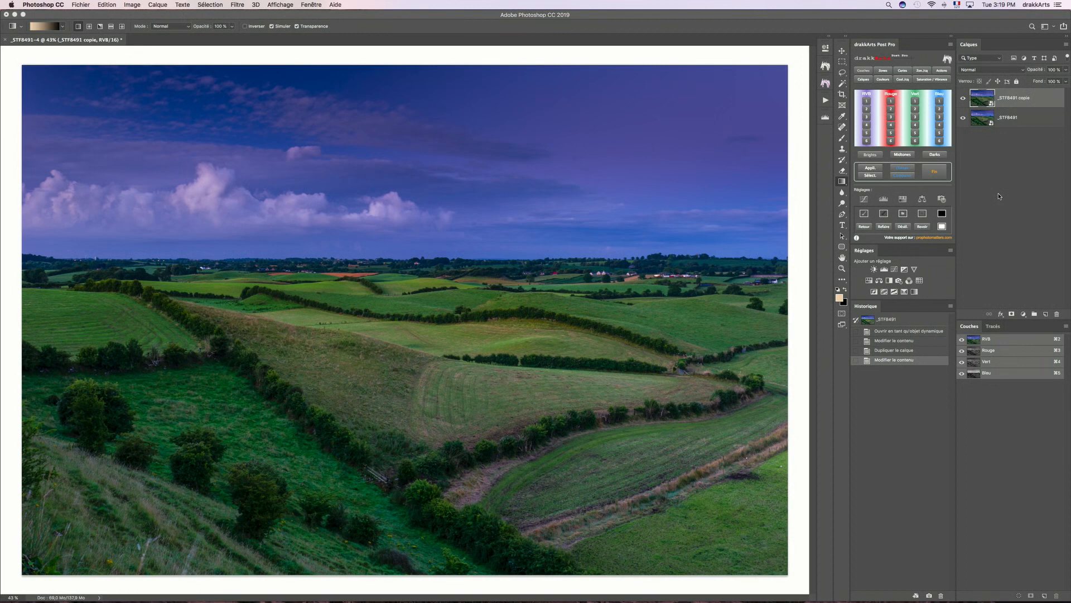
pyautogui.click(911, 341)
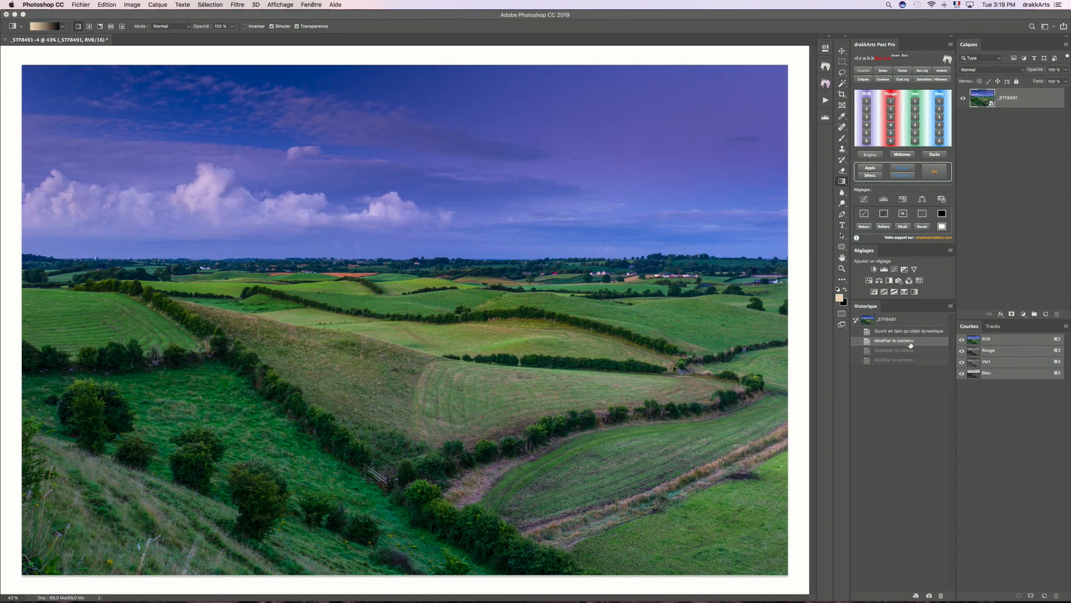
# - Create an independent copy of the _STF8491 layer with New Smart Object via Copy
pyautogui.click(153, 8)
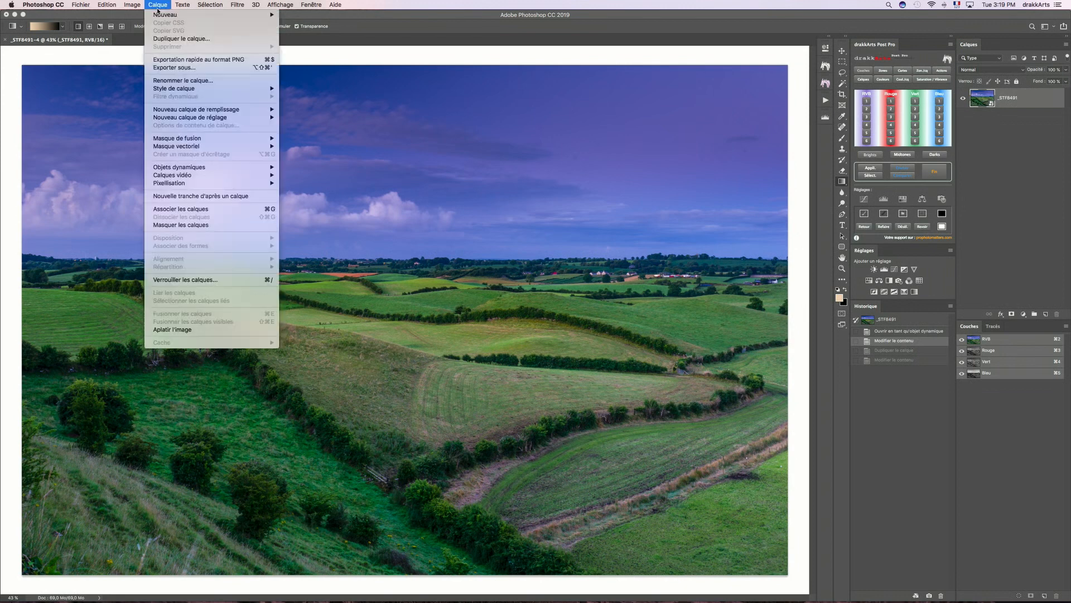
pyautogui.moveTo(209, 166)
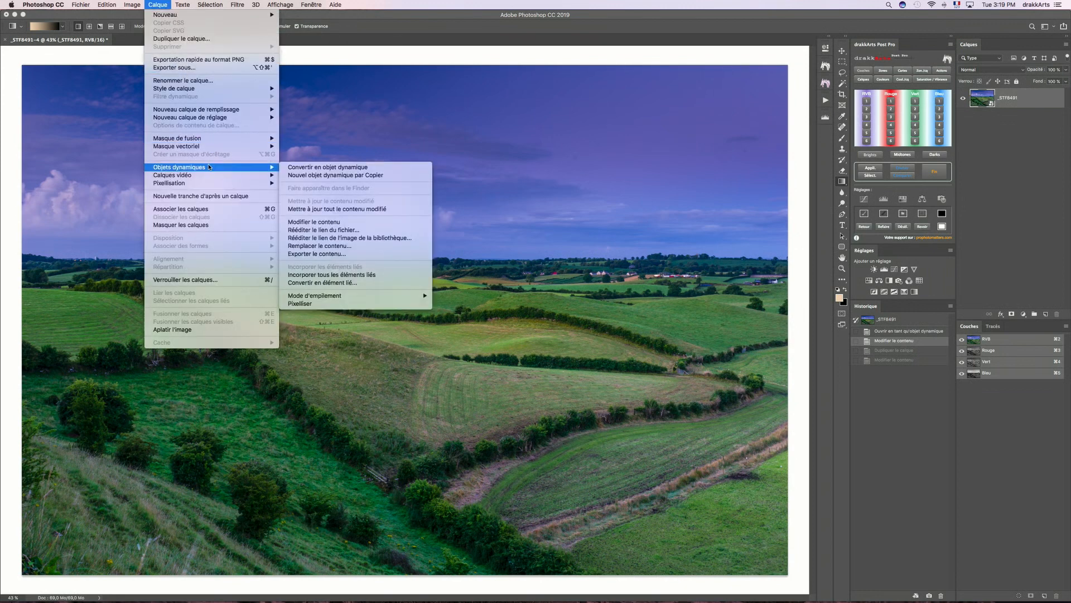
pyautogui.click(407, 178)
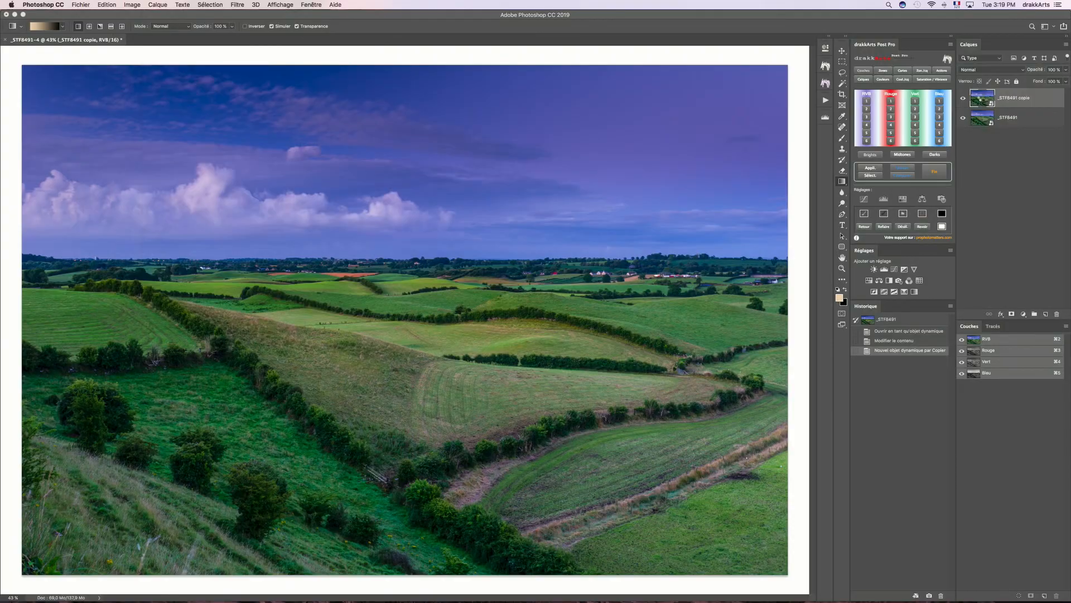
# - Lower the raw exposure slightly on the independent _STF8491 smart object copy and apply it
pyautogui.doubleClick(982, 98)
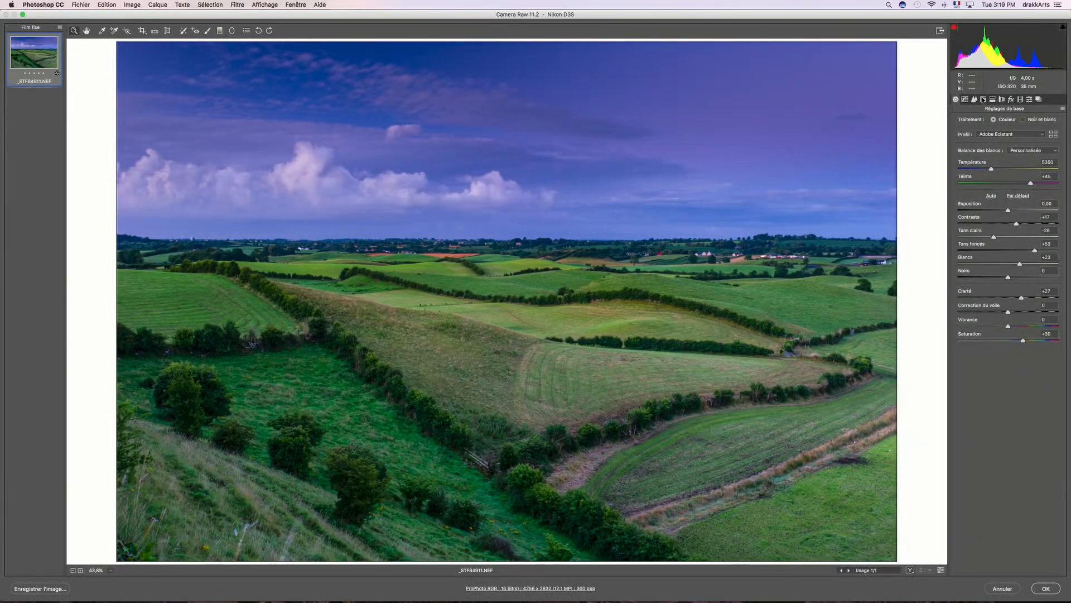
pyautogui.click(1014, 209)
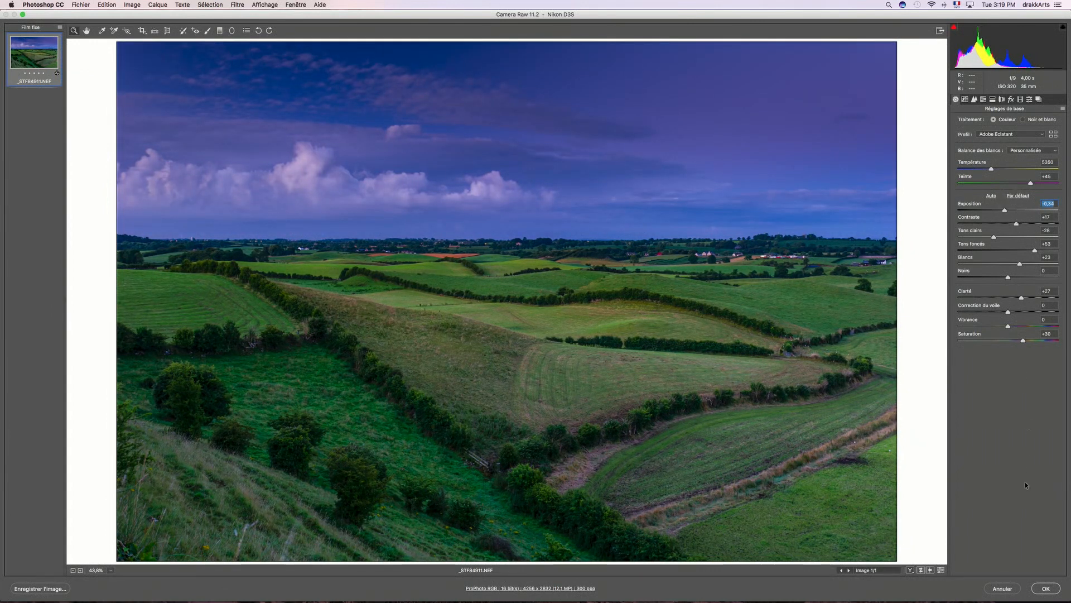
pyautogui.click(1047, 589)
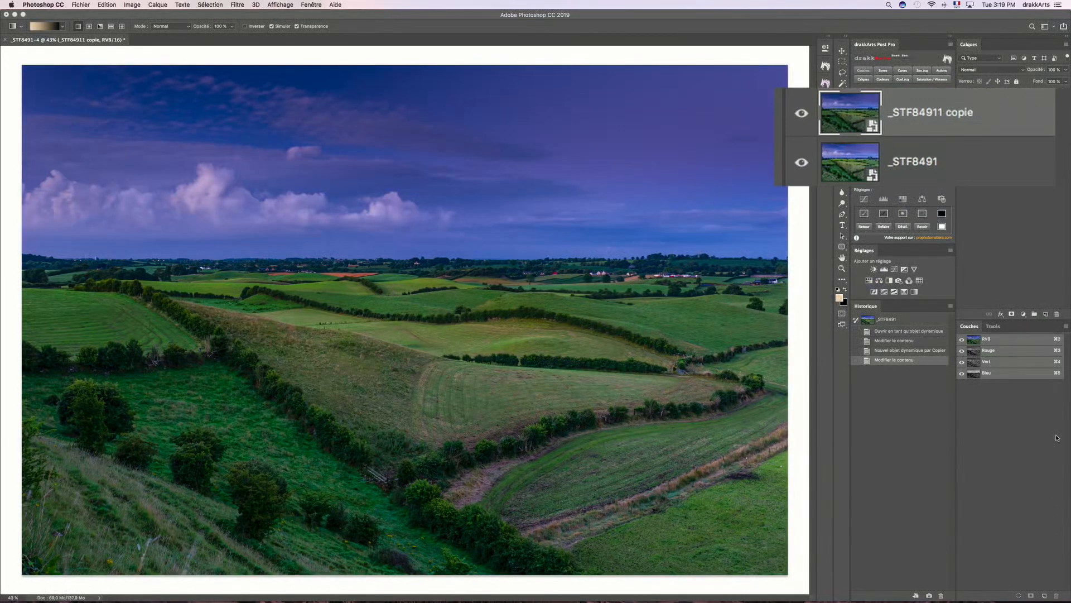
# - Toggle the upper smart object copy's visibility to compare its exposure with the original layer
pyautogui.click(801, 114)
pyautogui.click(801, 114)
pyautogui.click(802, 114)
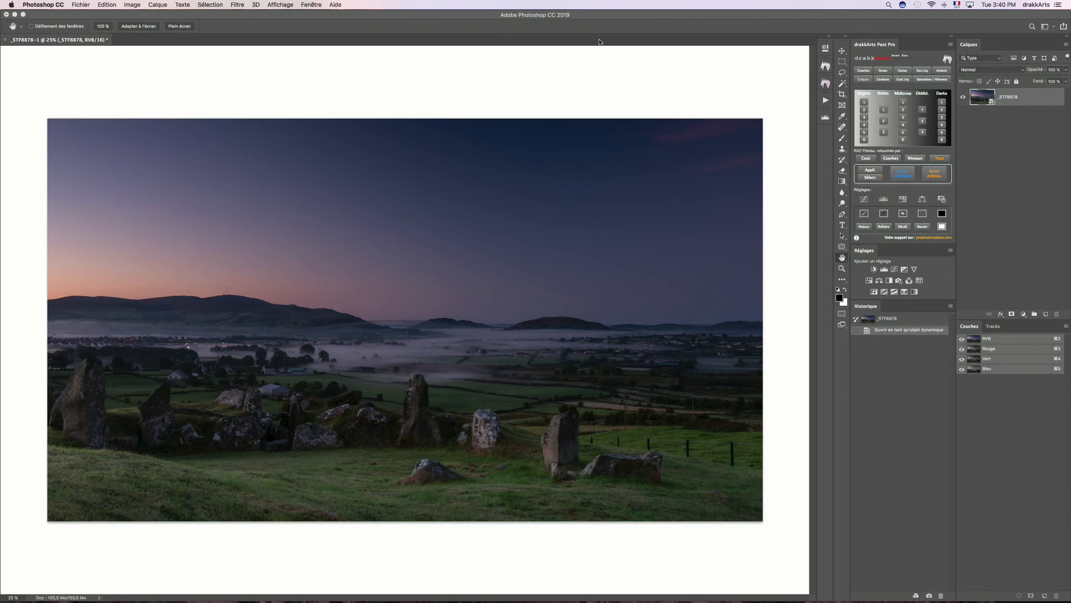
# - Create an independent copy of the _STF8878 layer with New Smart Object via Copy
pyautogui.click(165, 8)
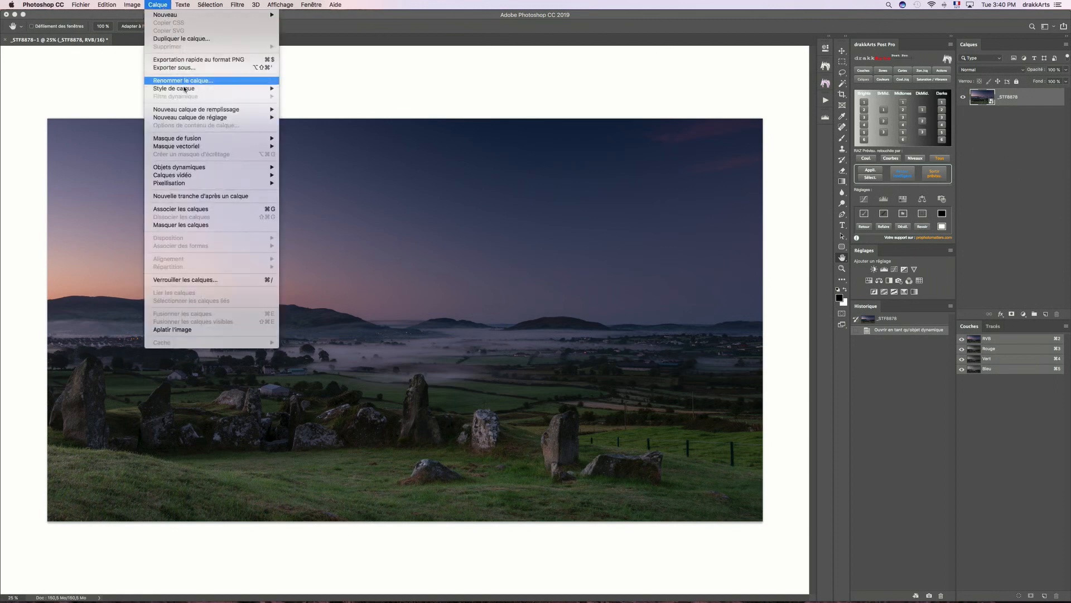
pyautogui.moveTo(256, 166)
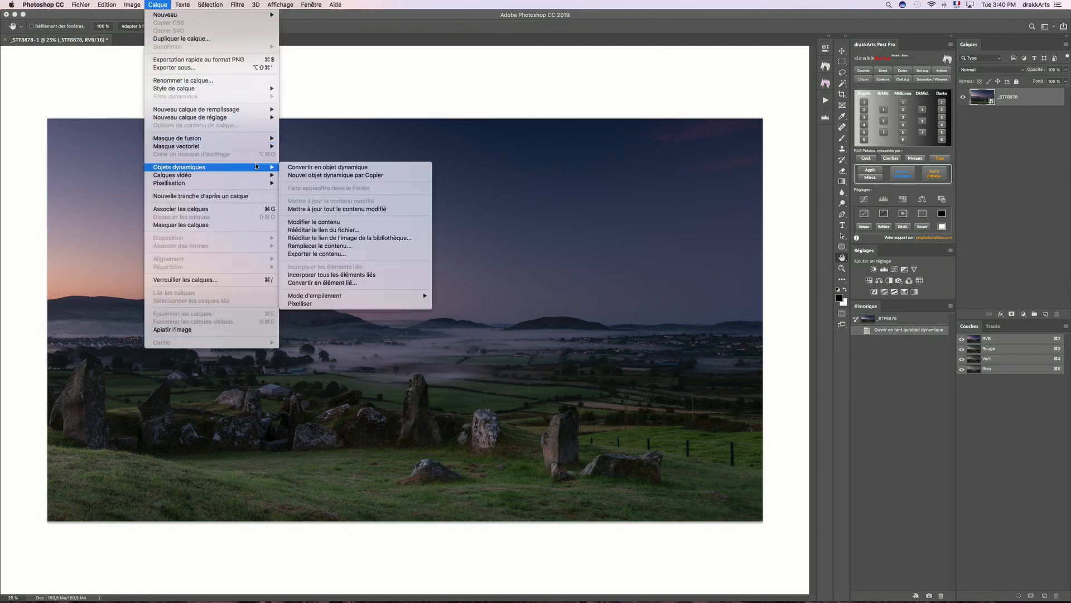
pyautogui.click(423, 177)
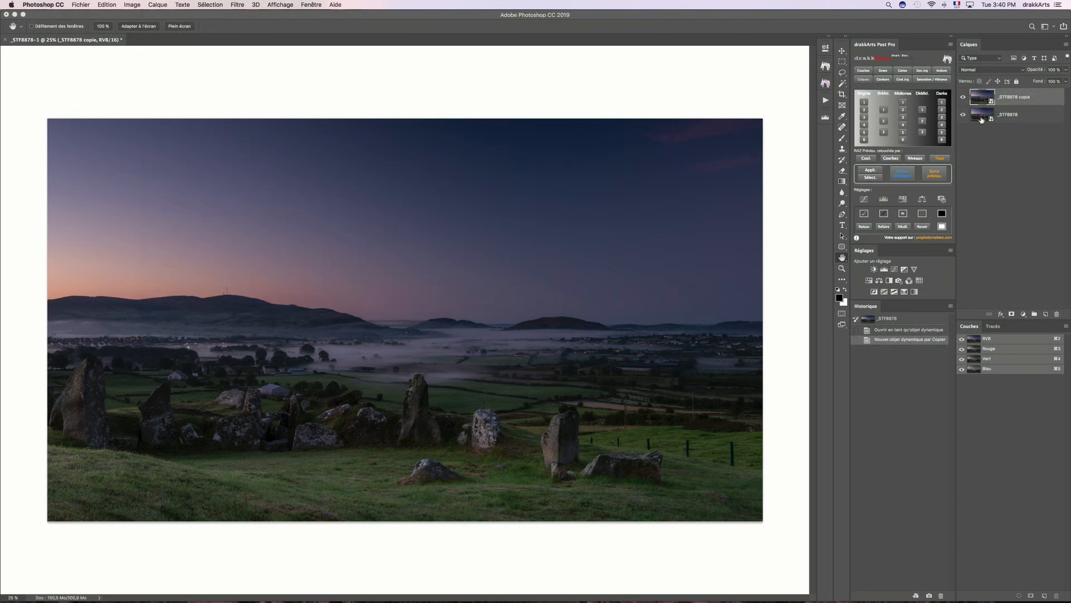
# - Set the lower standing-stones layer's raw temperature to 8316 and reset its highlights to 0, and compare it with the upper copy
pyautogui.doubleClick(982, 116)
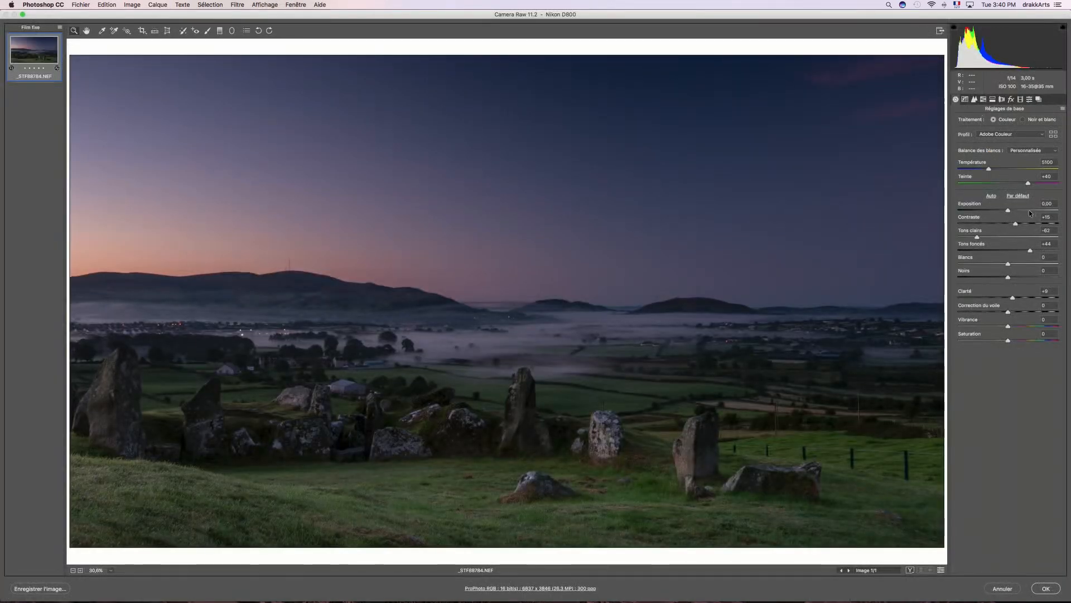
pyautogui.moveTo(1008, 168); pyautogui.dragTo(1030, 164)
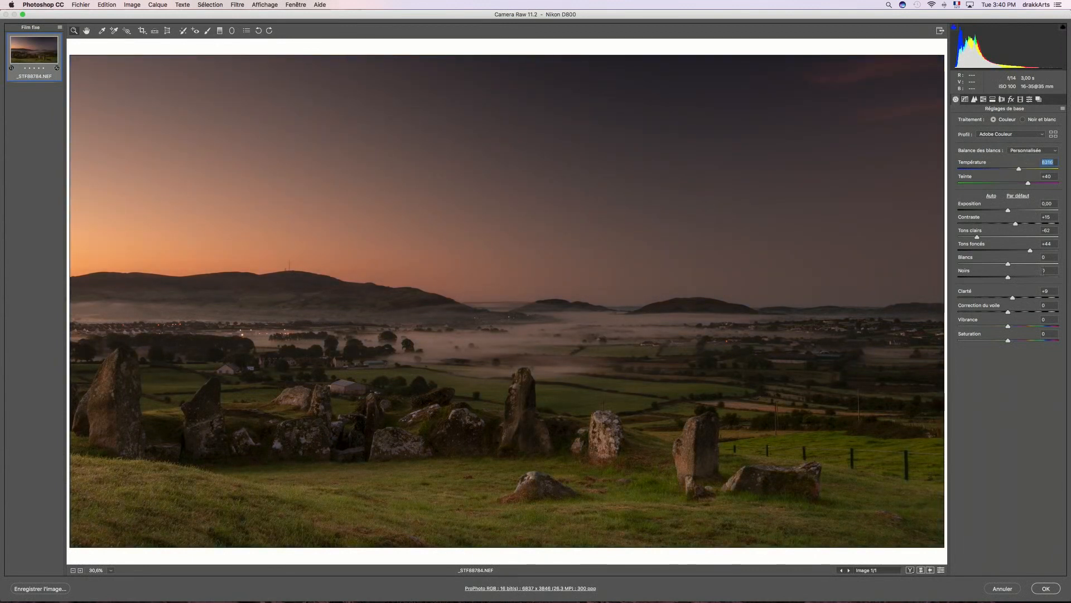
pyautogui.doubleClick(977, 237)
pyautogui.click(1045, 588)
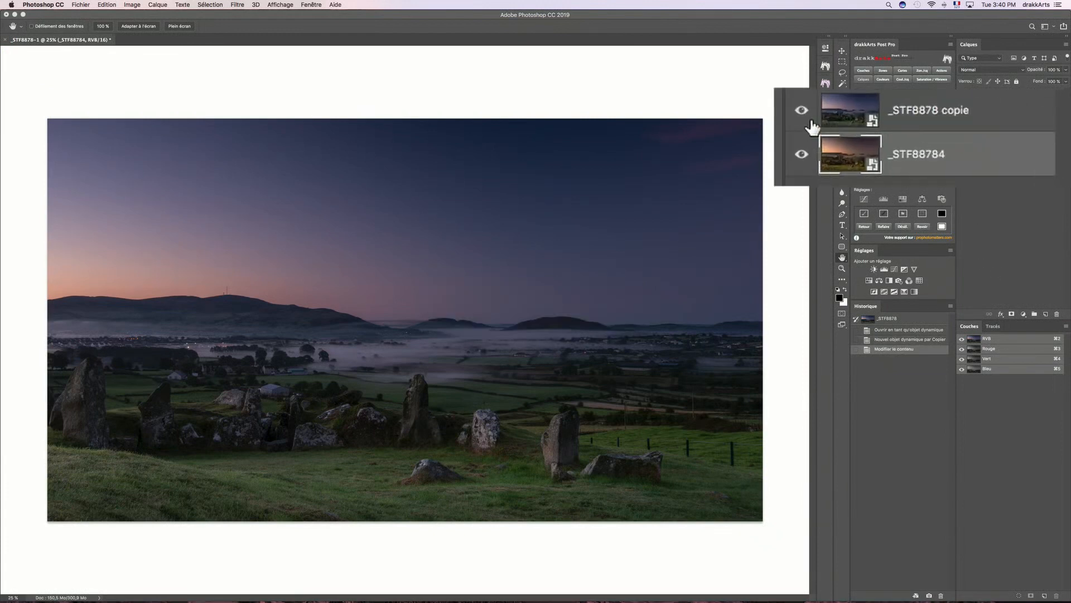
pyautogui.click(963, 97)
pyautogui.click(963, 97)
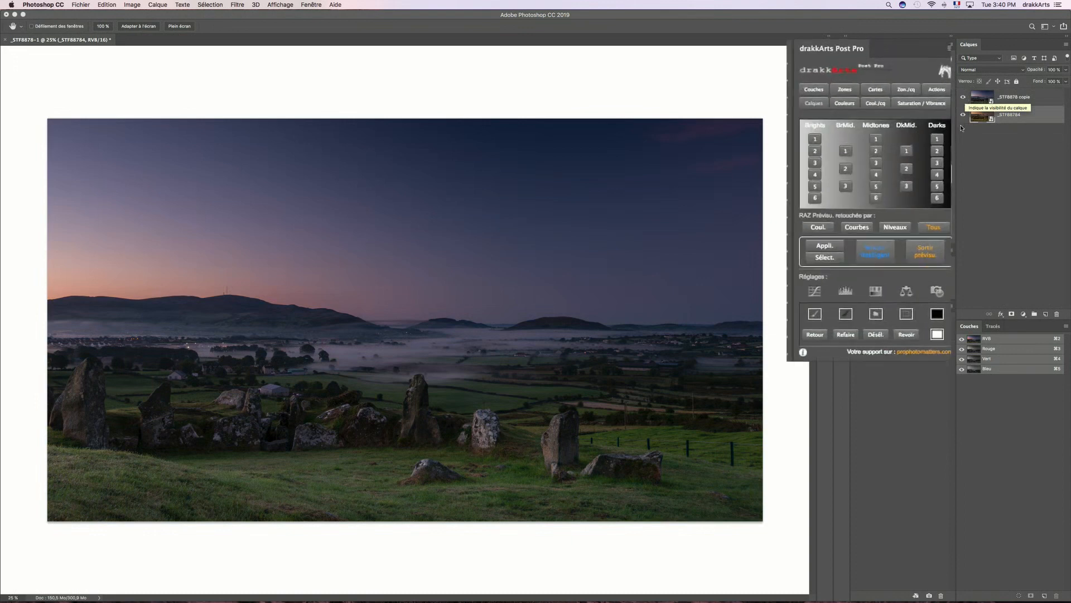
# - Add a white mask to the _STF8878 copie layer and draw a short vertical white-to-black gradient just below the horizon
pyautogui.click(1046, 96)
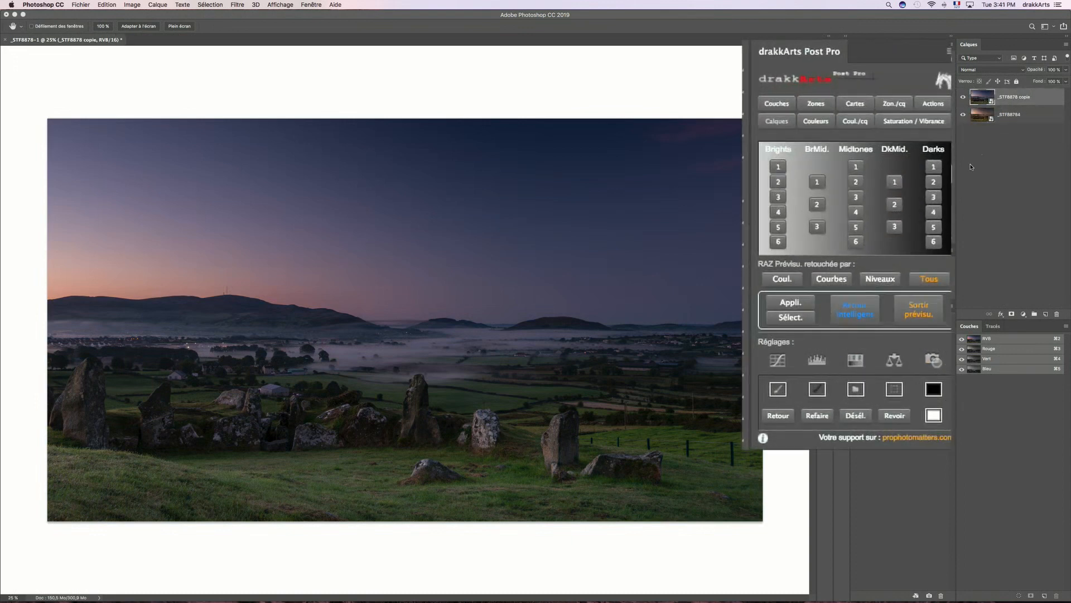
pyautogui.click(935, 417)
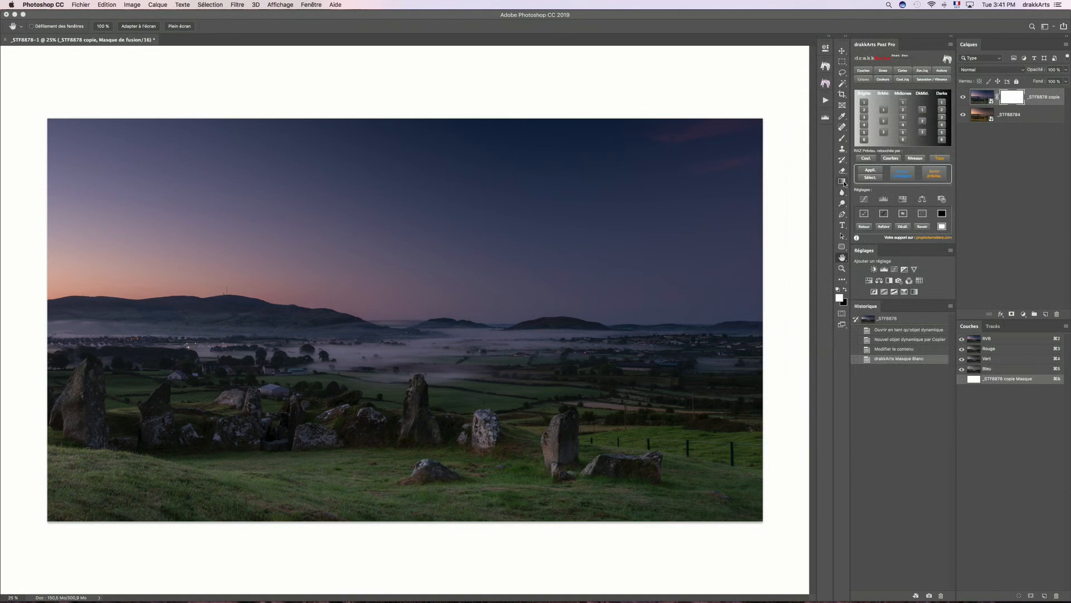
pyautogui.click(844, 183)
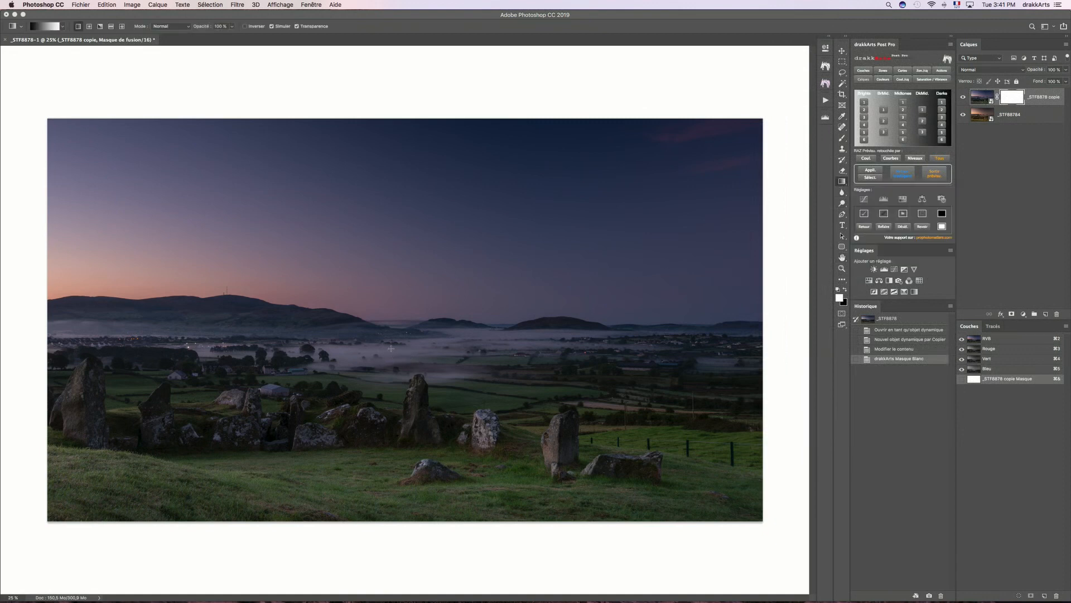
pyautogui.moveTo(398, 320); pyautogui.dragTo(397, 339)
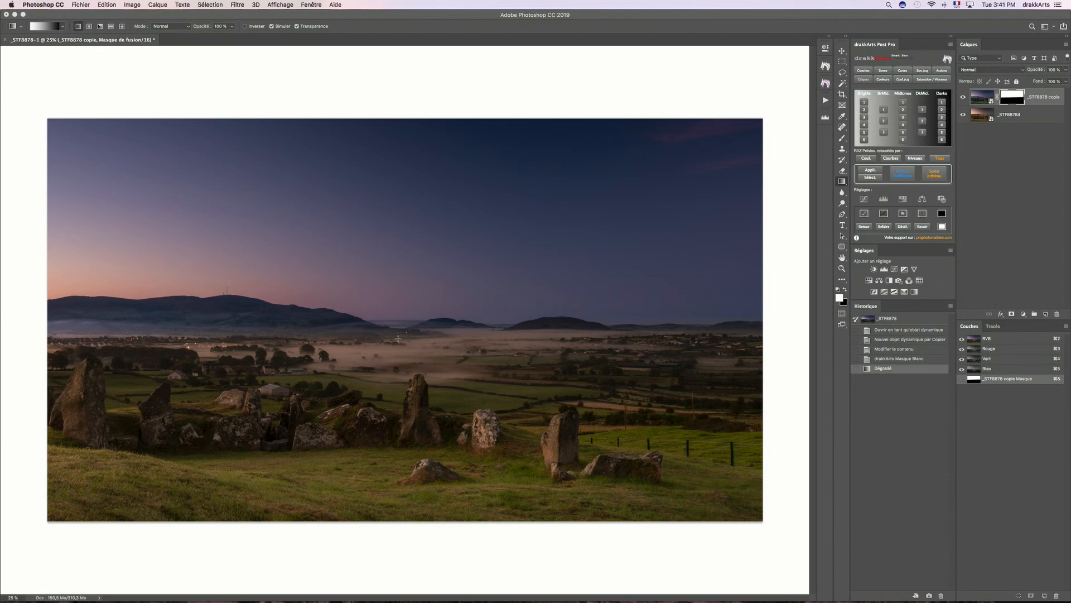
# - Reopen the lower standing-stones smart object in Camera Raw and slightly reduce its temperature
pyautogui.doubleClick(986, 111)
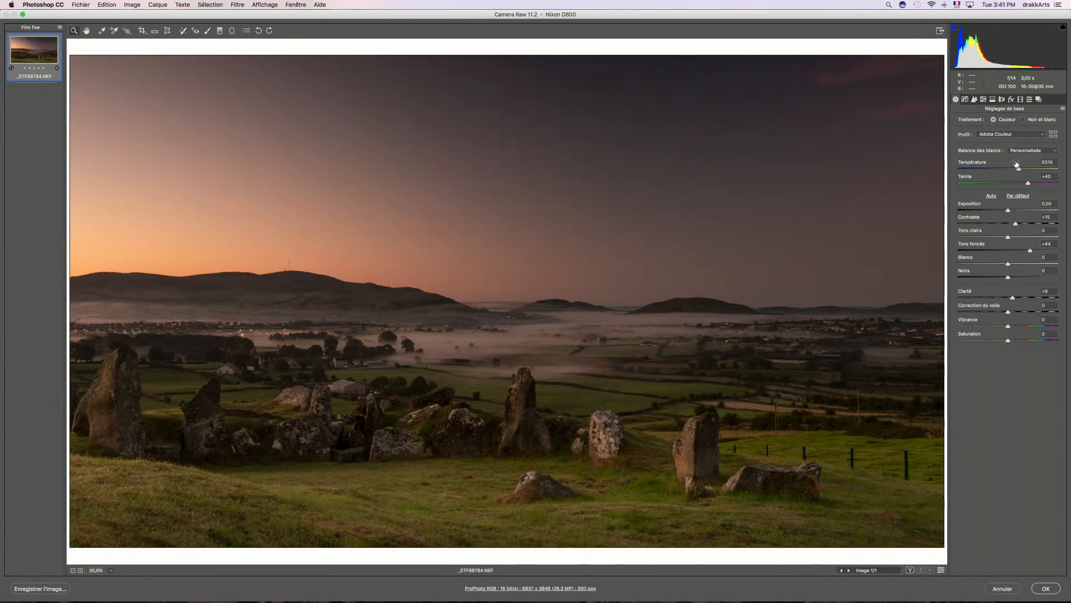
pyautogui.moveTo(1016, 163); pyautogui.dragTo(1007, 165)
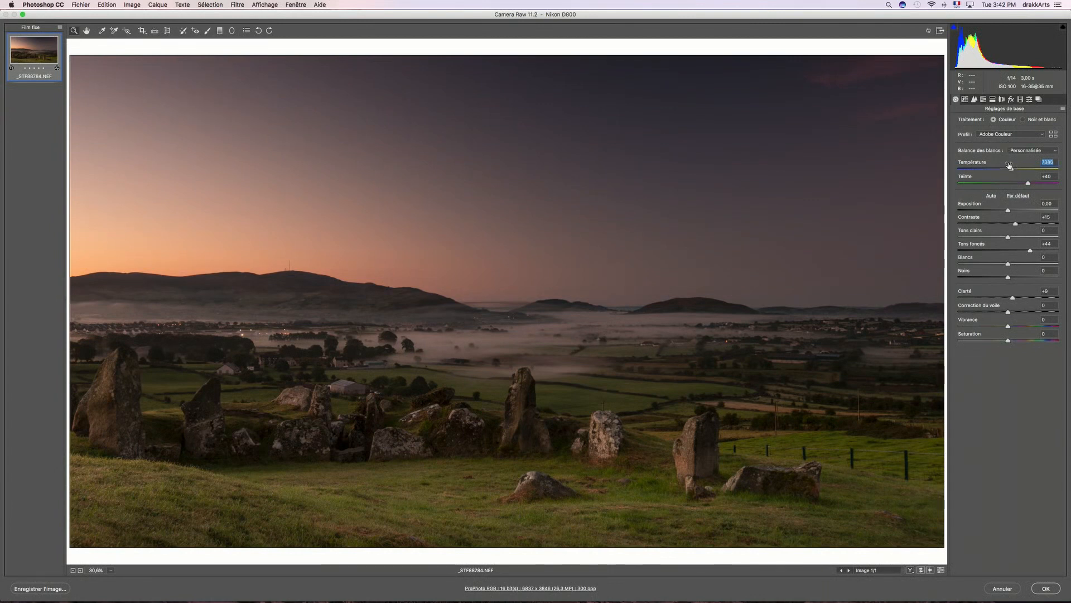
pyautogui.click(1046, 588)
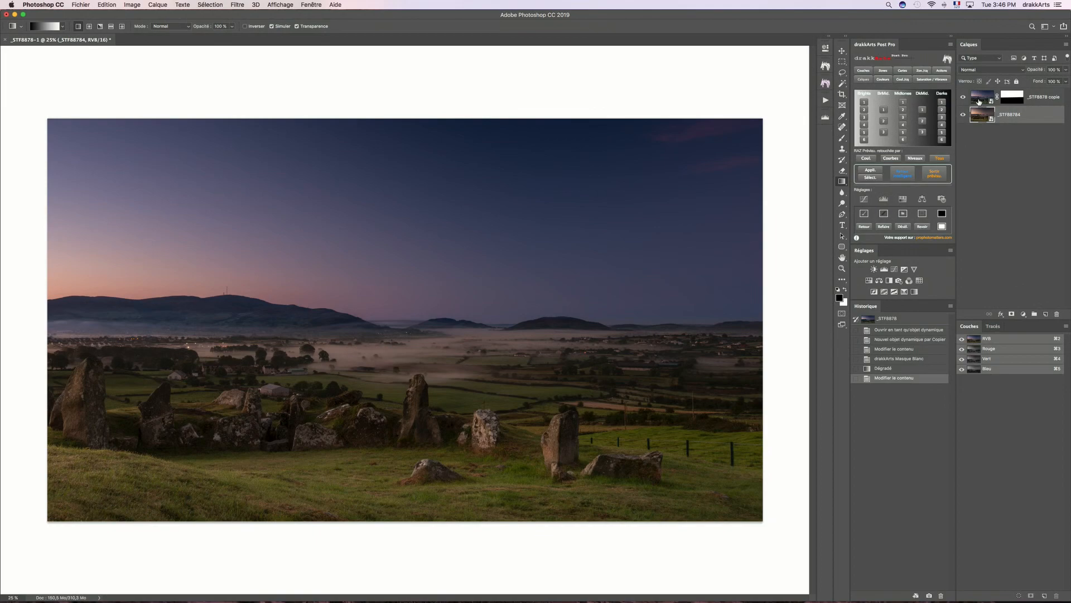
# - Reopen the masked upper copy in Camera Raw and shift its white balance to give the sky a more purple tone
pyautogui.doubleClick(980, 101)
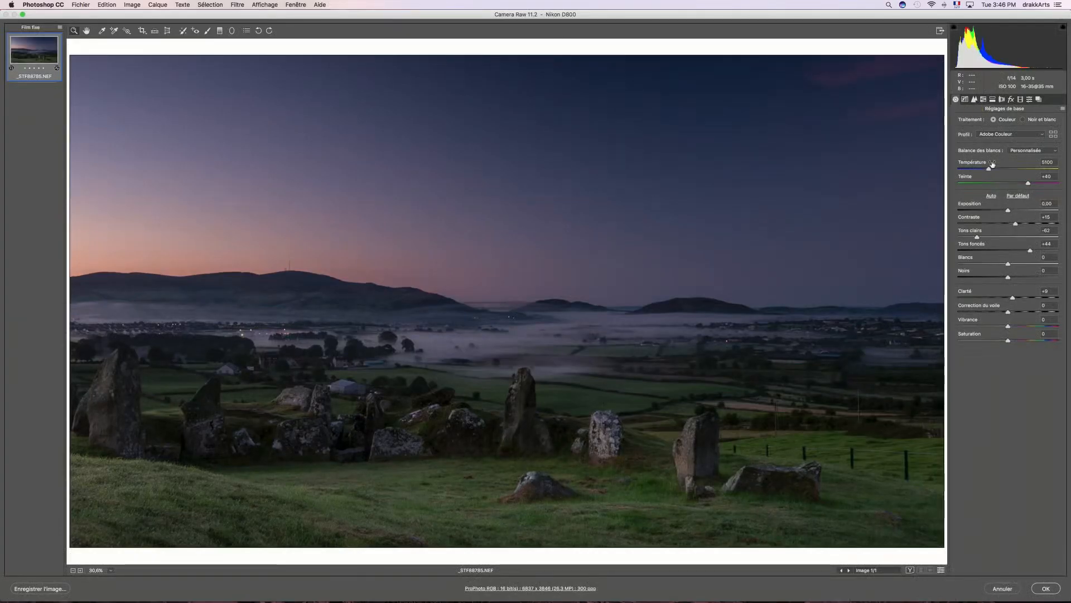
pyautogui.moveTo(992, 164); pyautogui.dragTo(1024, 176)
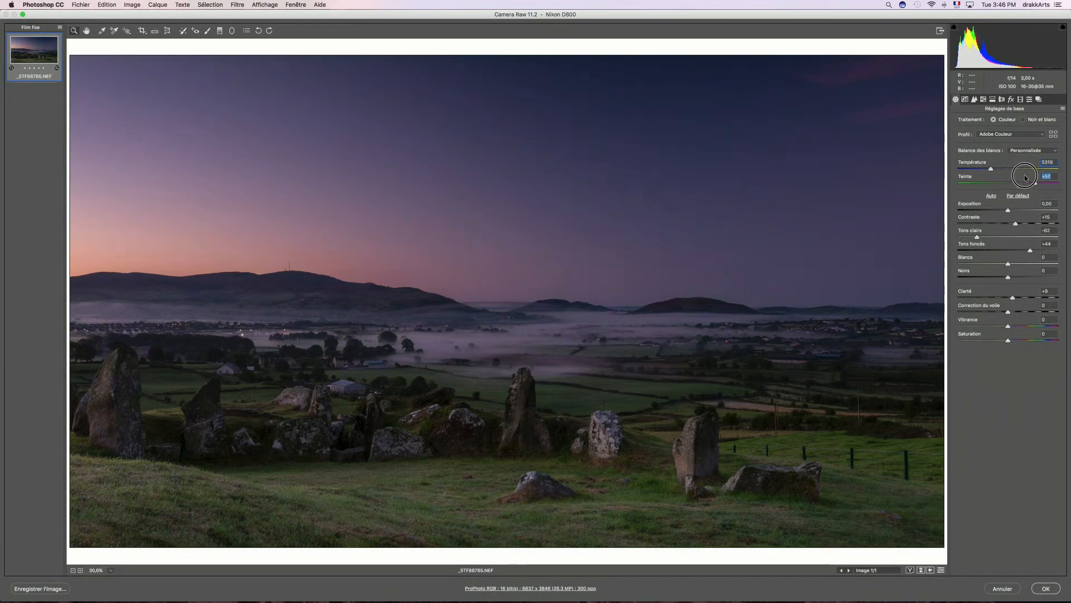
pyautogui.click(1048, 591)
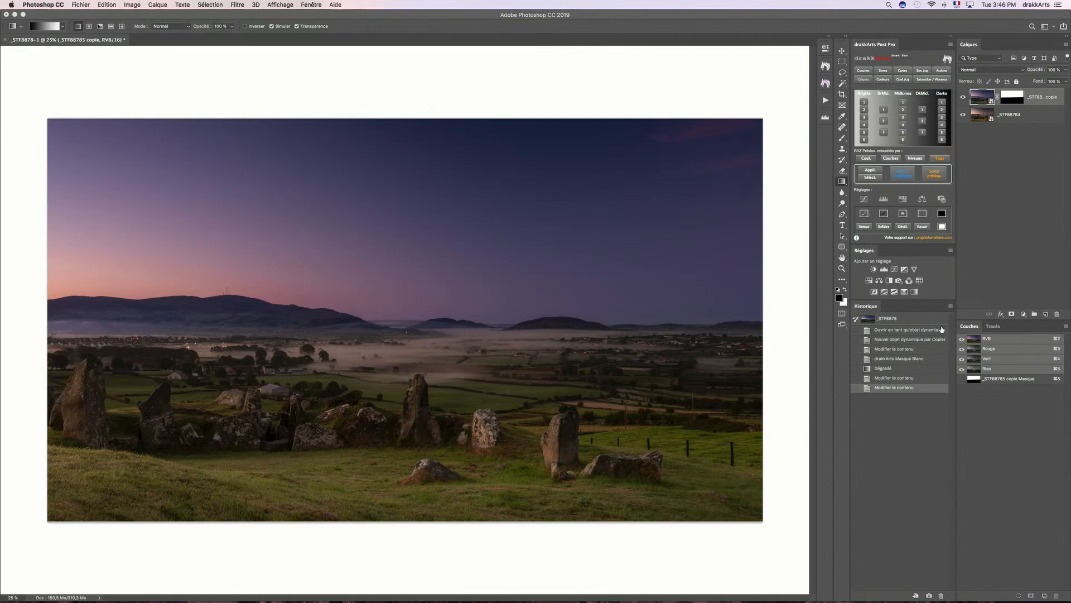
# - Compare the initial smart object state with the final blended image twice through the history, ending on the latest state
pyautogui.click(913, 331)
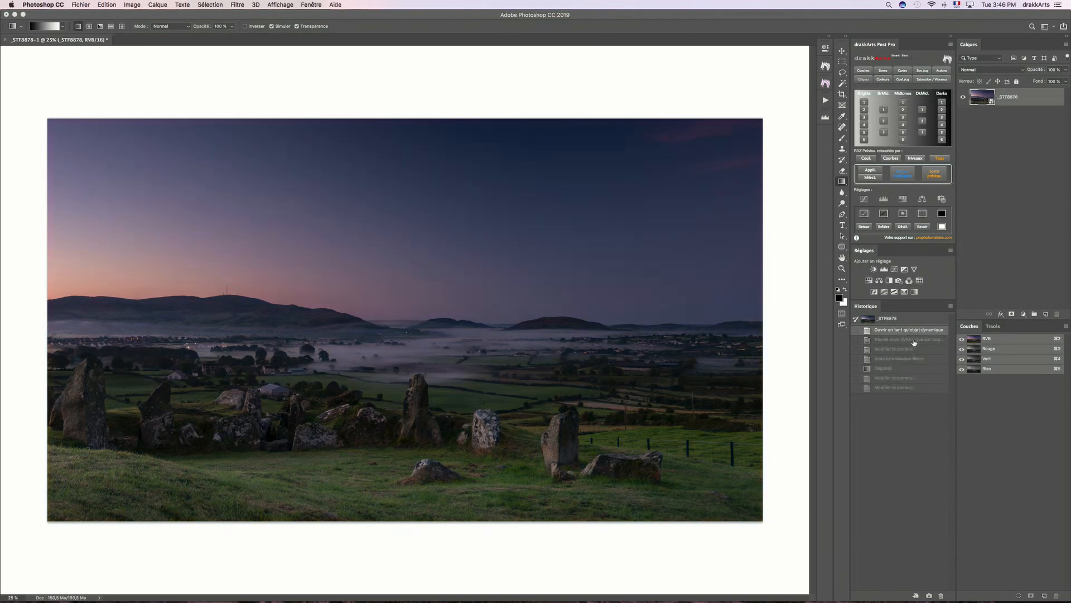
pyautogui.click(915, 387)
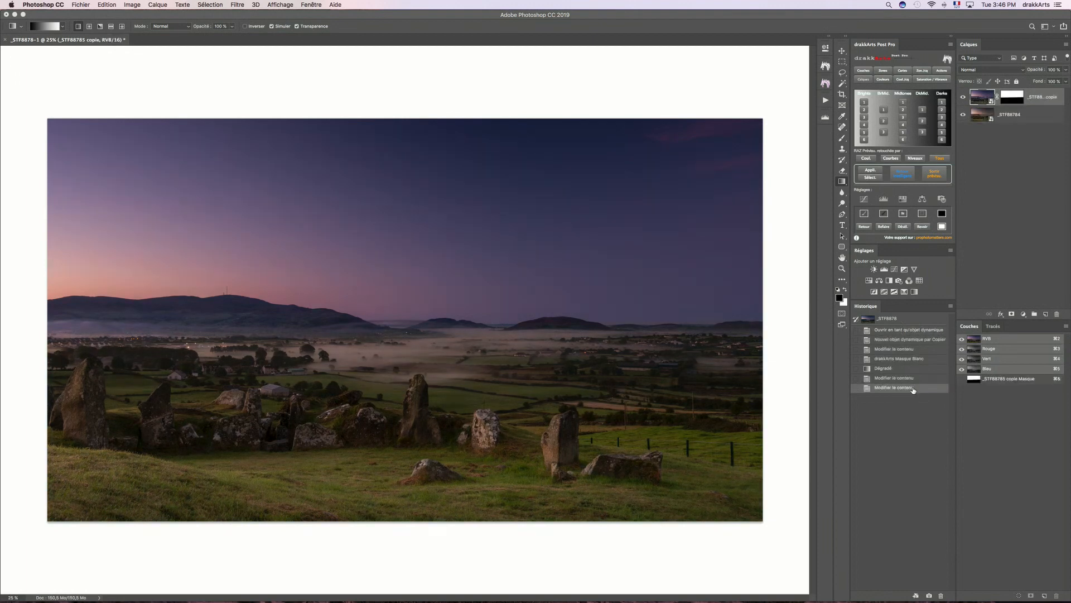
pyautogui.click(889, 333)
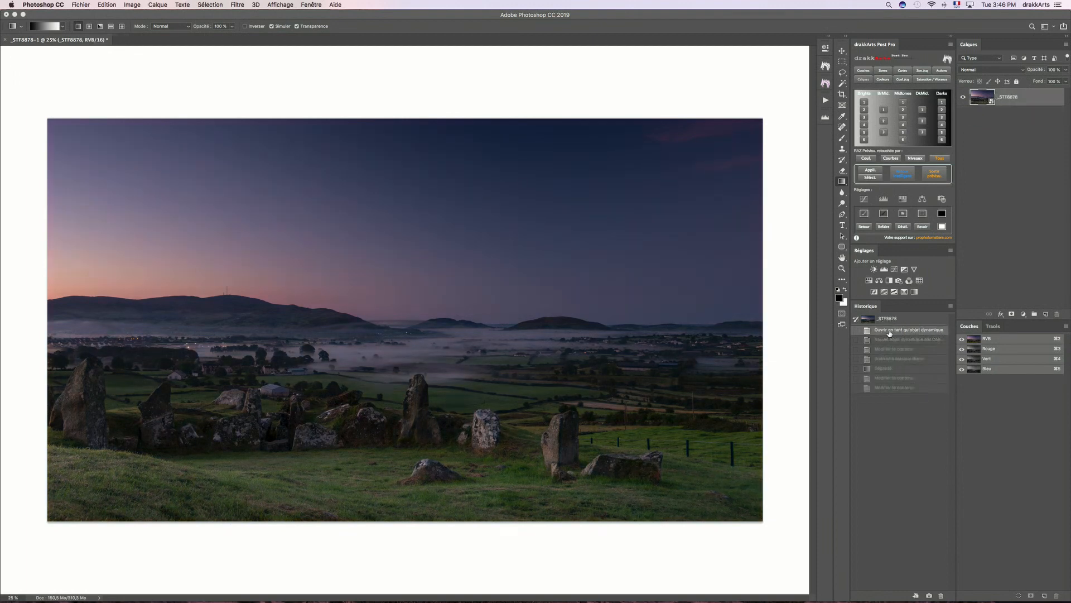
pyautogui.click(895, 389)
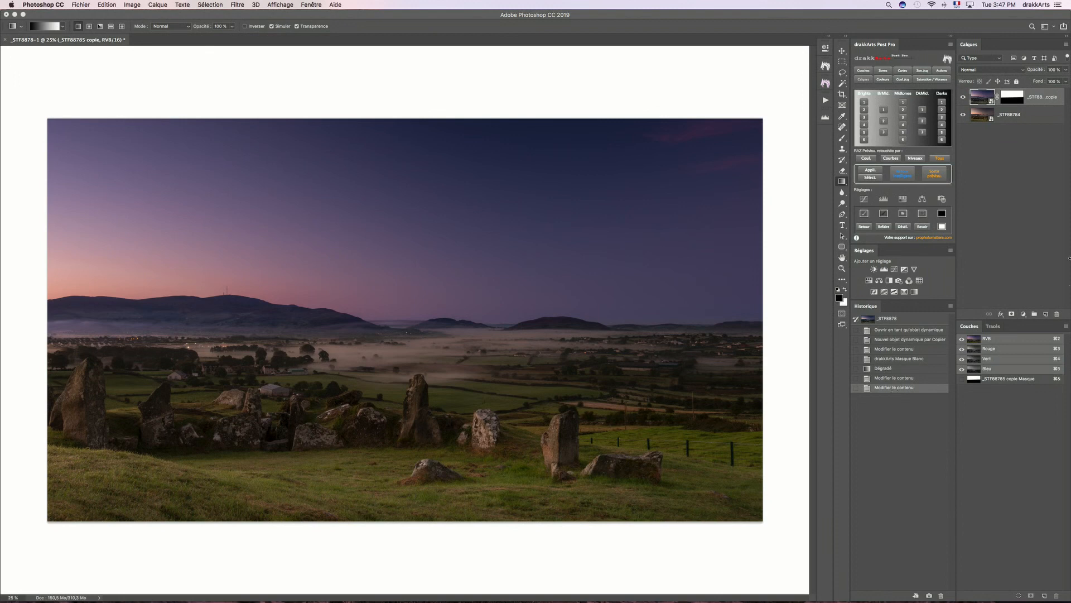
# - Rasterize the lower standing-stones smart object and the masked upper copy into pixel layers
pyautogui.rightClick(1039, 115)
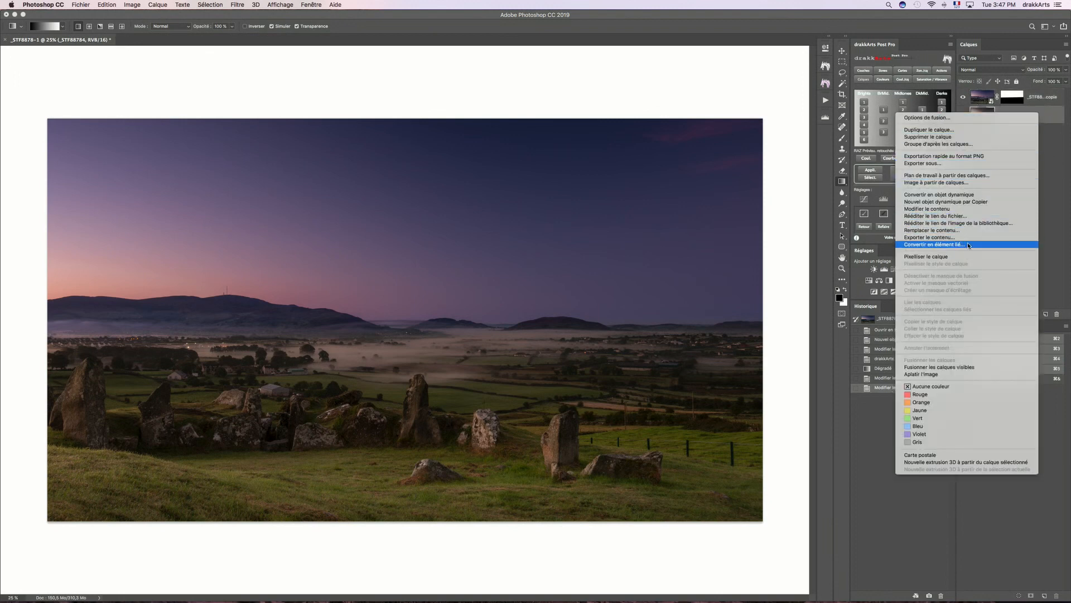
pyautogui.click(956, 257)
pyautogui.rightClick(1044, 93)
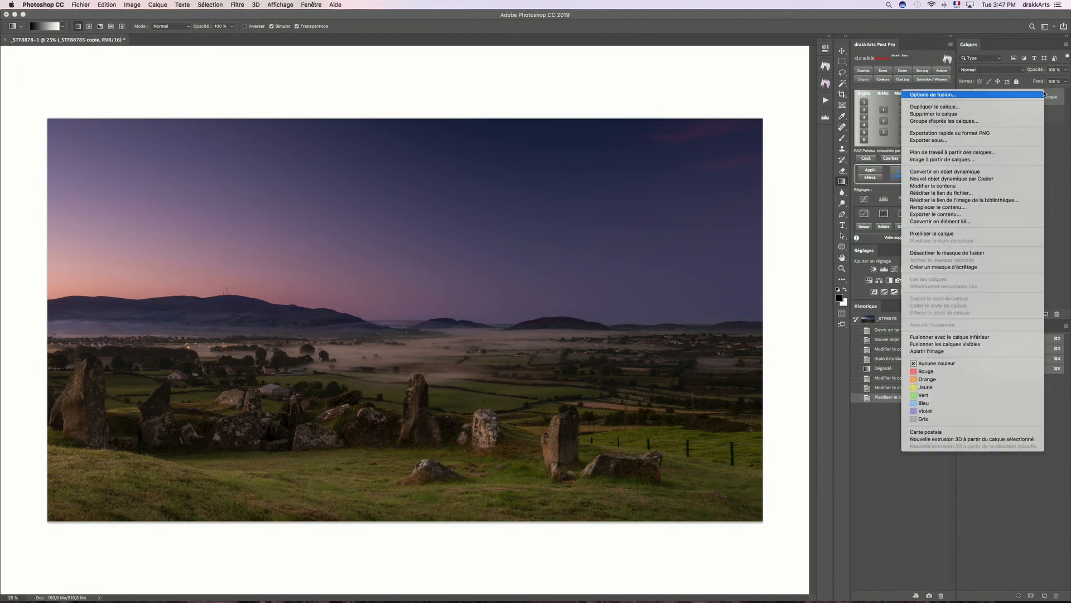
pyautogui.click(958, 233)
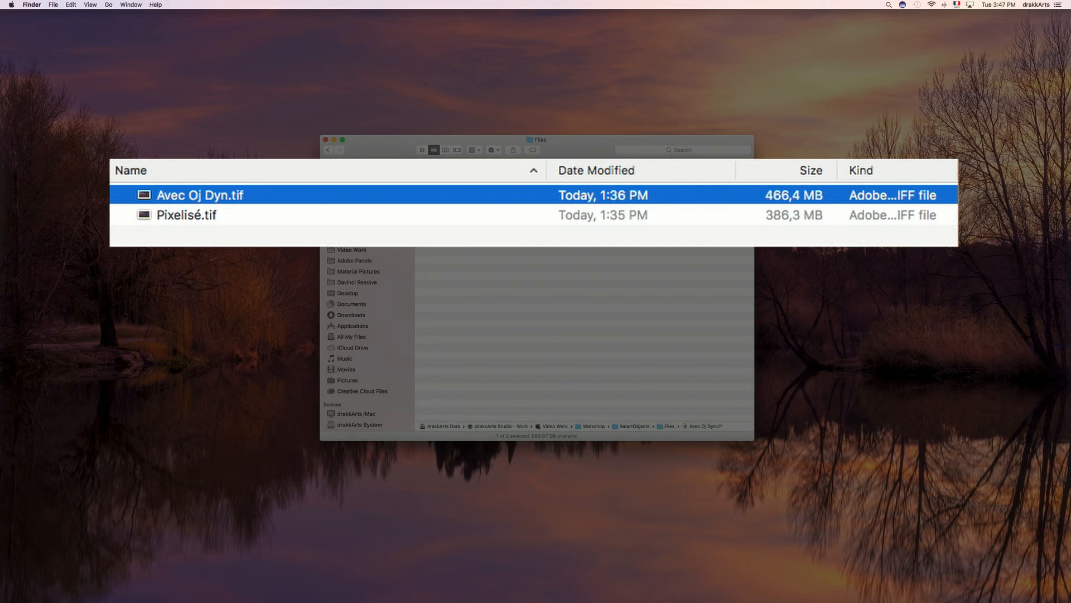
# - Switch to Finder and select Pixelisé.tif to compare its file size with that of Avec Oj Dyn.tif
pyautogui.click(459, 214)
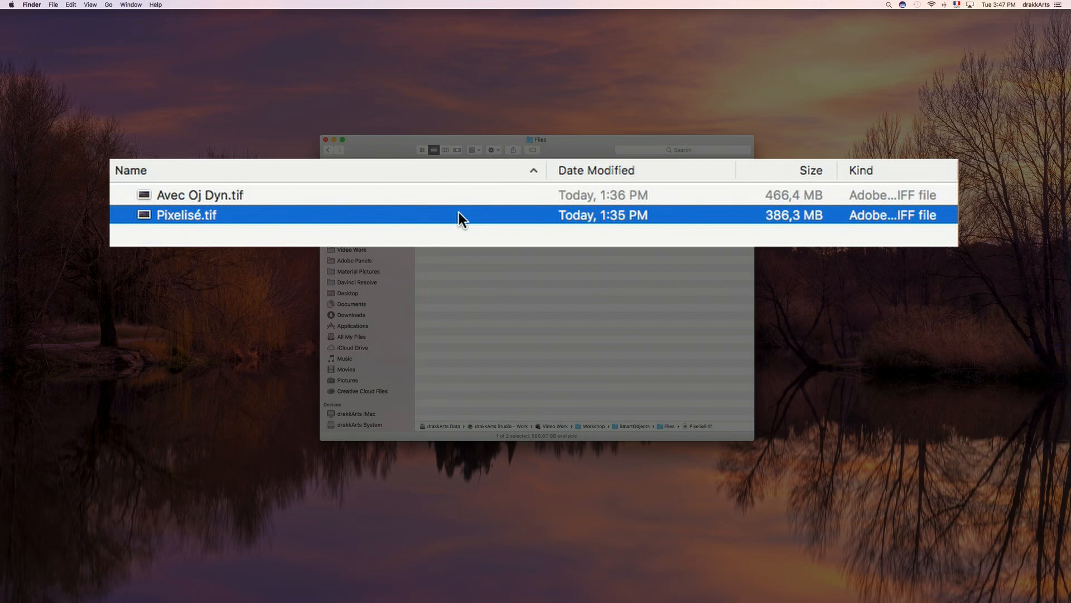